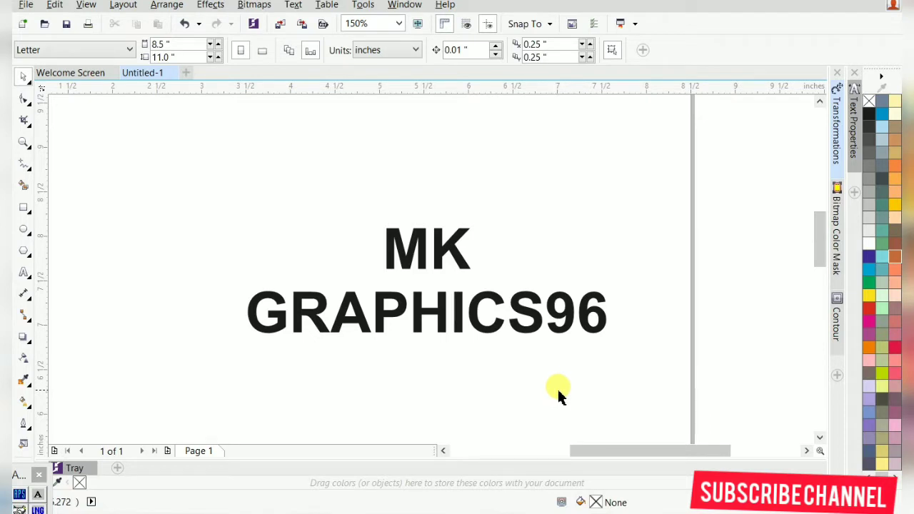
# Move the MK GRAPHICS96 text up and slightly left to X 4.904", Y 8.305".
pyautogui.scroll(-1, 588, 386)
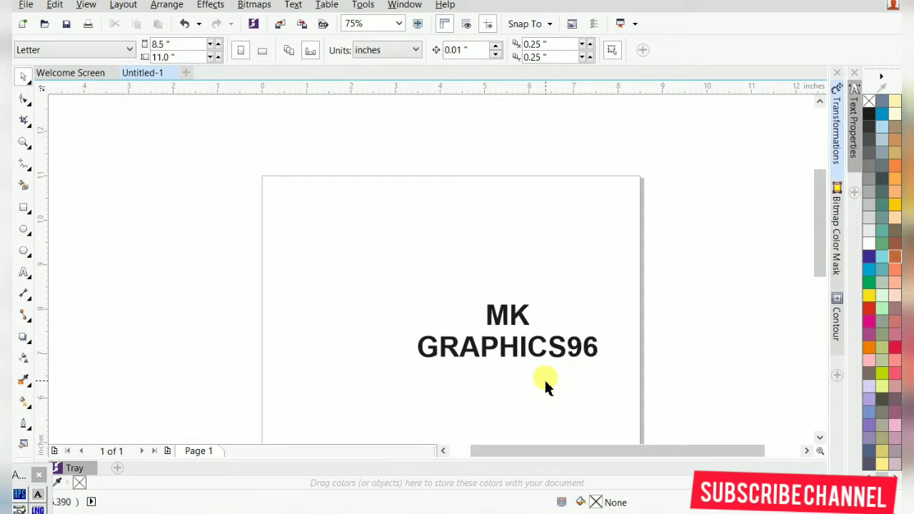
pyautogui.scroll(-1, 547, 393)
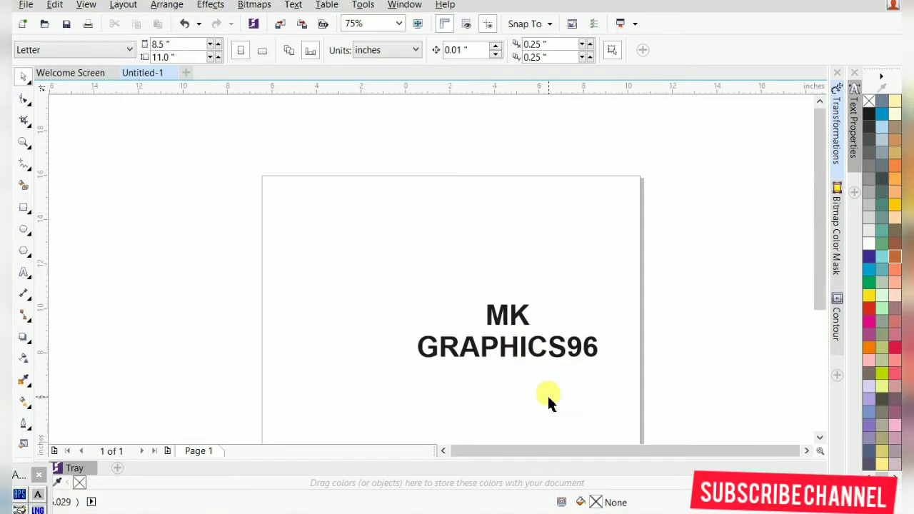
pyautogui.scroll(2, 511, 347)
pyautogui.scroll(-1, 438, 275)
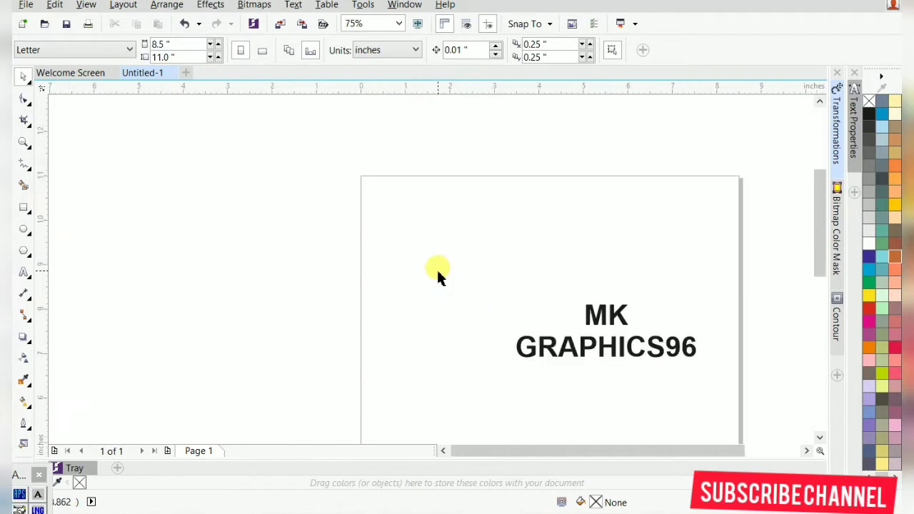
pyautogui.scroll(1, 621, 361)
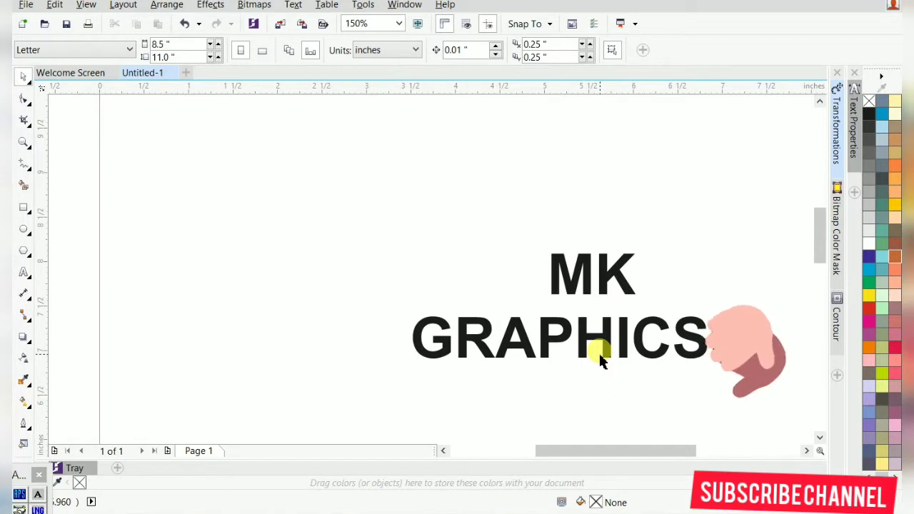
pyautogui.click(612, 353)
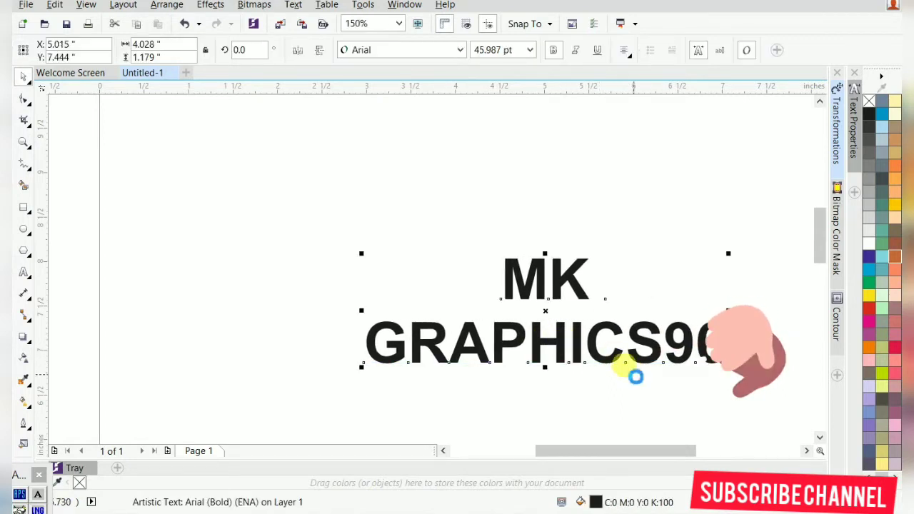
pyautogui.scroll(-1, 628, 371)
pyautogui.scroll(1, 638, 372)
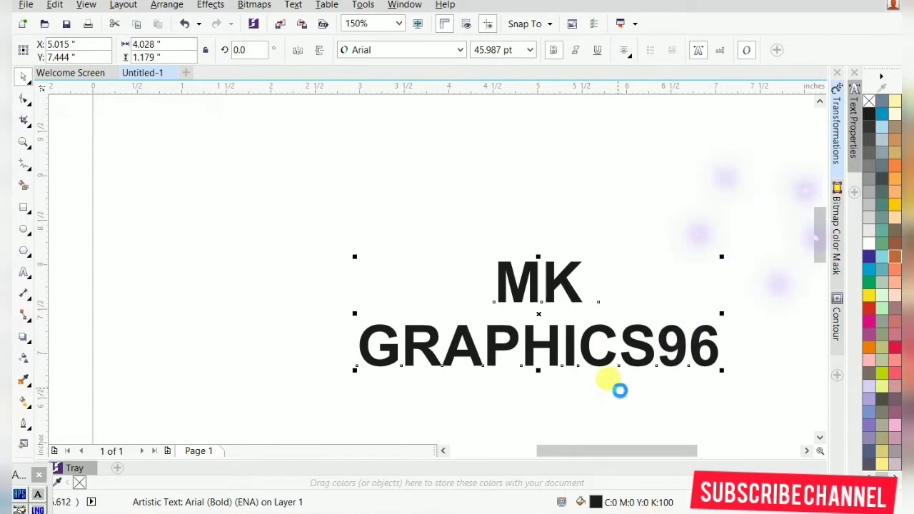
pyautogui.scroll(-1, 608, 389)
pyautogui.moveTo(578, 347)
pyautogui.mouseDown()
pyautogui.moveTo(619, 302)
pyautogui.moveTo(596, 319)
pyautogui.moveTo(599, 336)
pyautogui.mouseUp()
pyautogui.click(632, 377)
pyautogui.scroll(1, 598, 320)
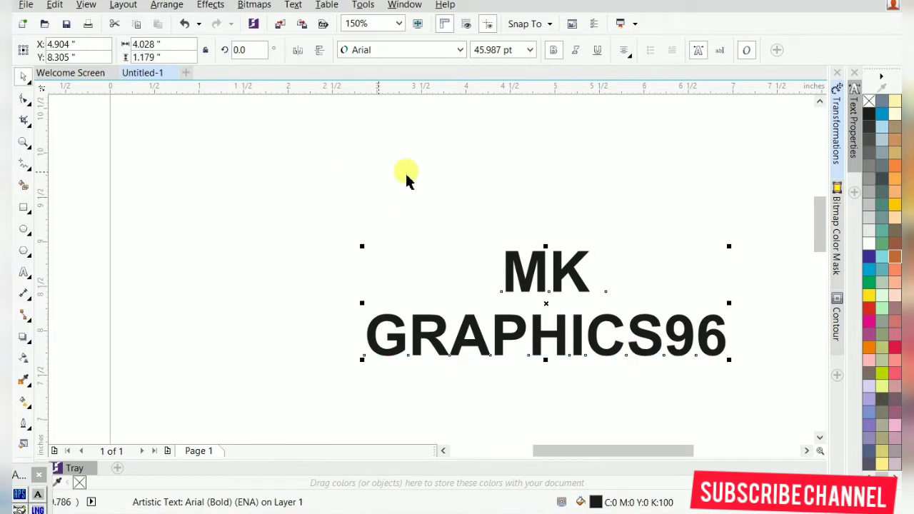
# Convert the text to a 350 dpi CMYK Color (32-bit) bitmap and move it up.
pyautogui.click(262, 6)
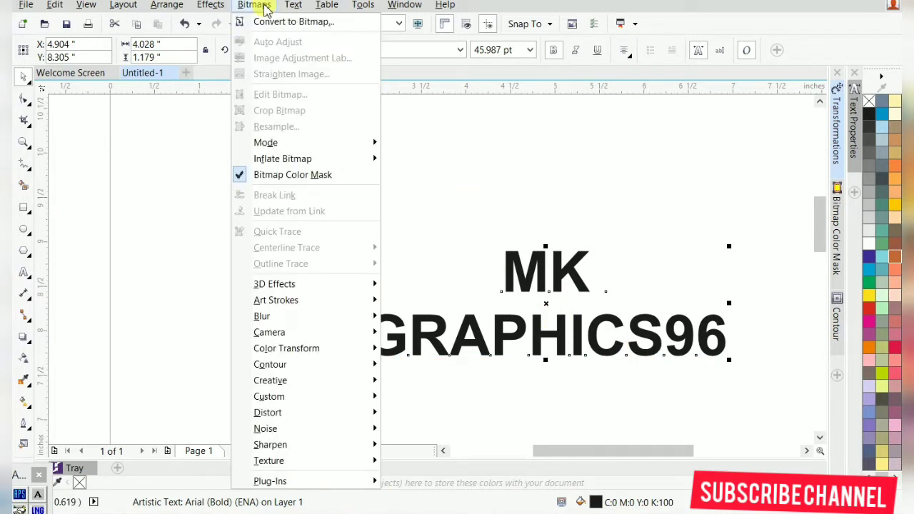
pyautogui.click(278, 25)
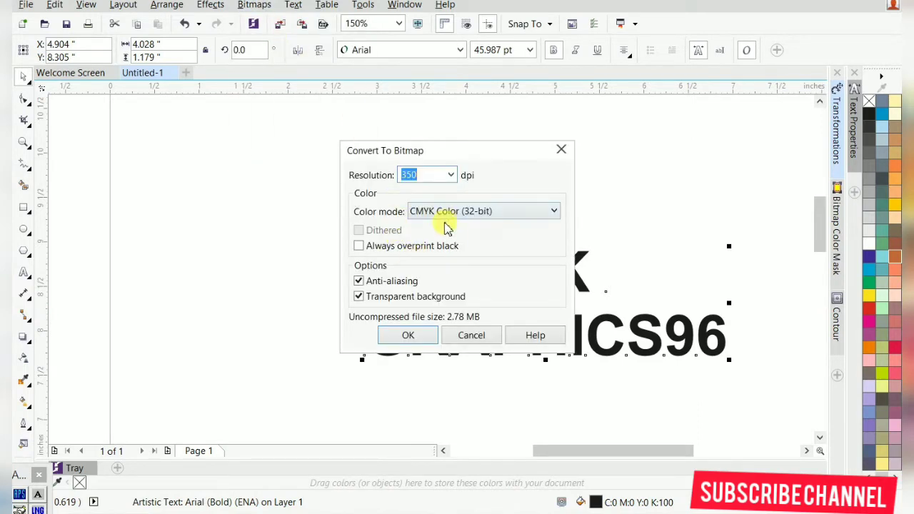
pyautogui.click(470, 214)
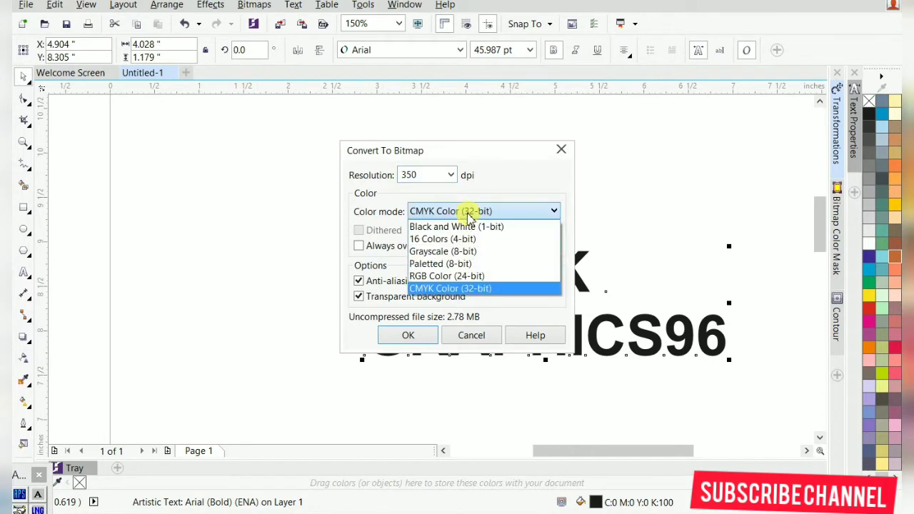
pyautogui.click(473, 288)
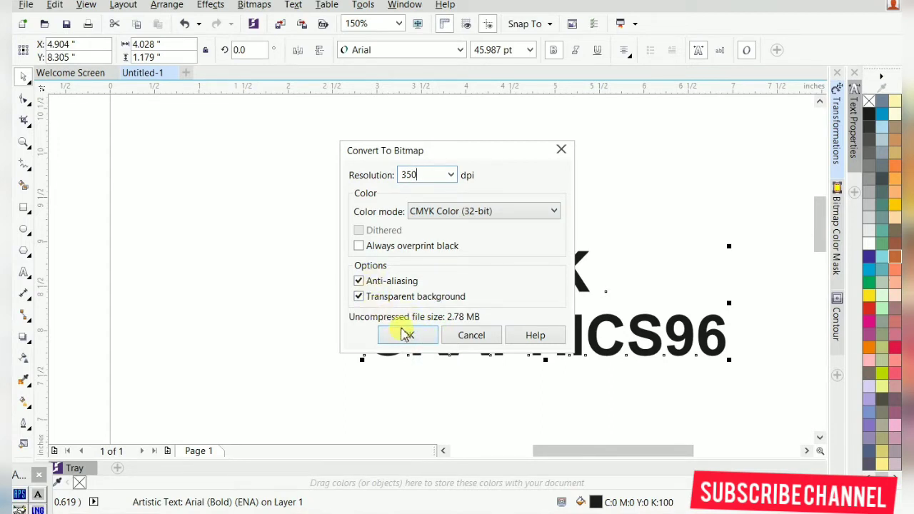
pyautogui.click(408, 336)
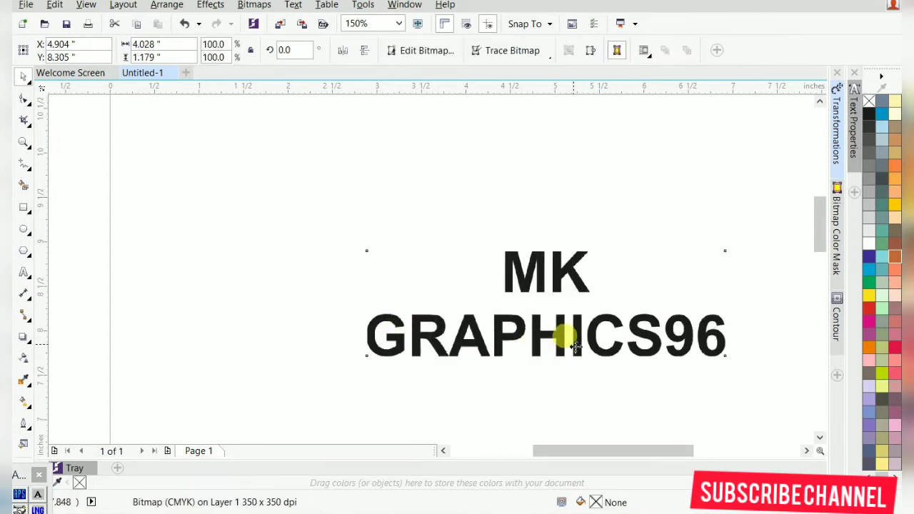
pyautogui.moveTo(564, 332); pyautogui.dragTo(548, 293)
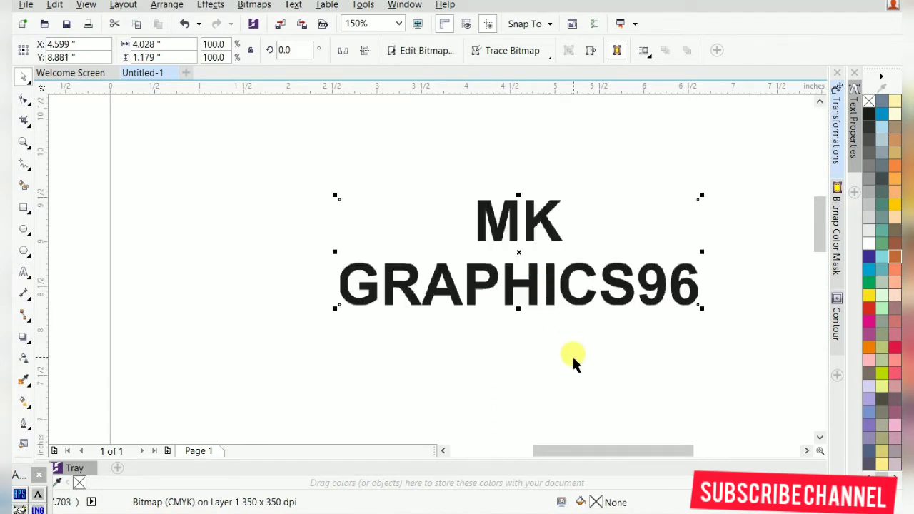
# Undo the bitmap conversion and fill the Arial text with magenta (C20 M80 Y0 K20).
pyautogui.hotkey('ctrl', 'z')
pyautogui.hotkey('ctrl', 'z')
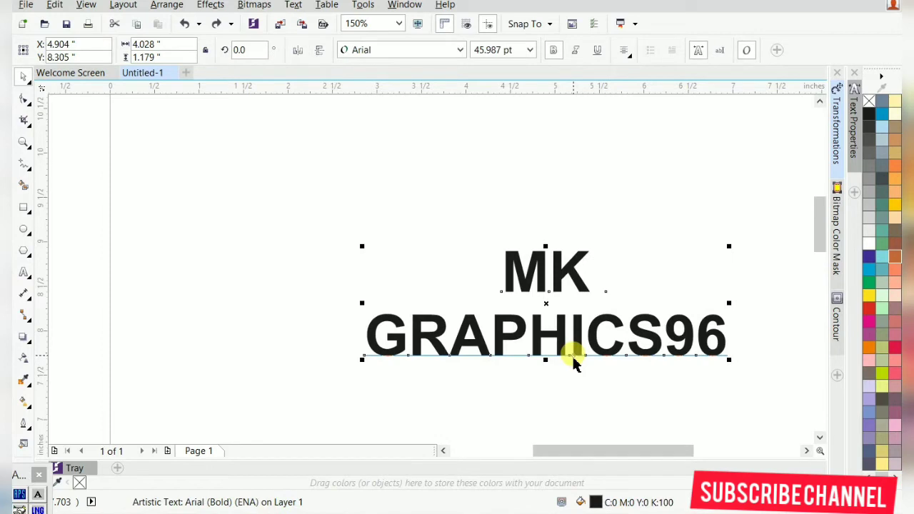
pyautogui.click(869, 333)
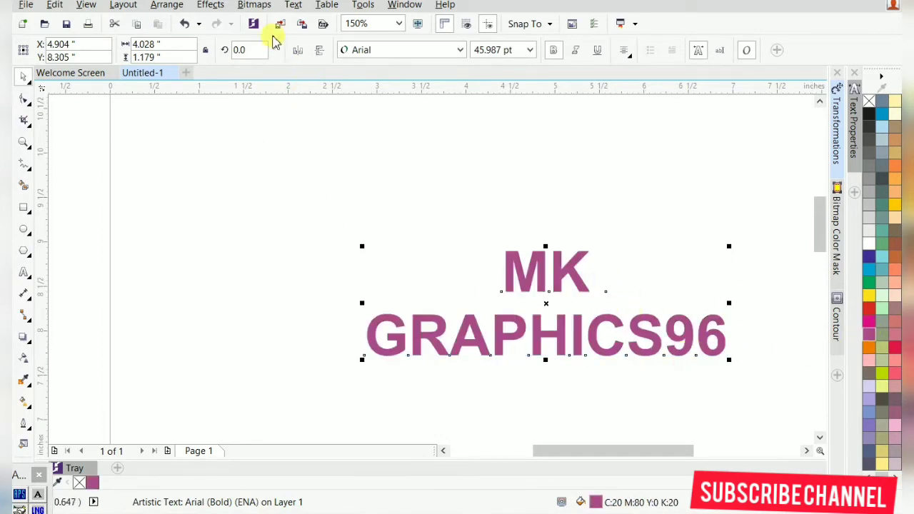
pyautogui.click(255, 7)
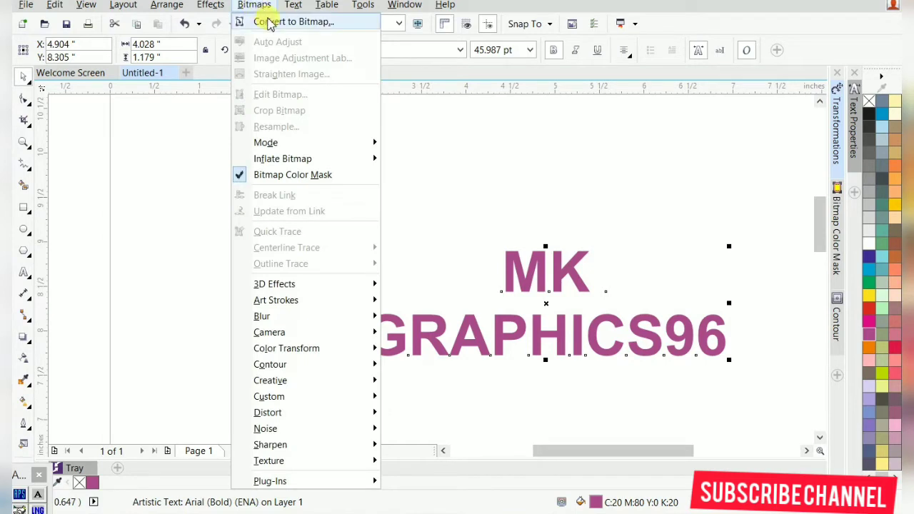
# Convert the purple MK GRAPHICS96 text into a 350 dpi CMYK bitmap again.
pyautogui.click(270, 23)
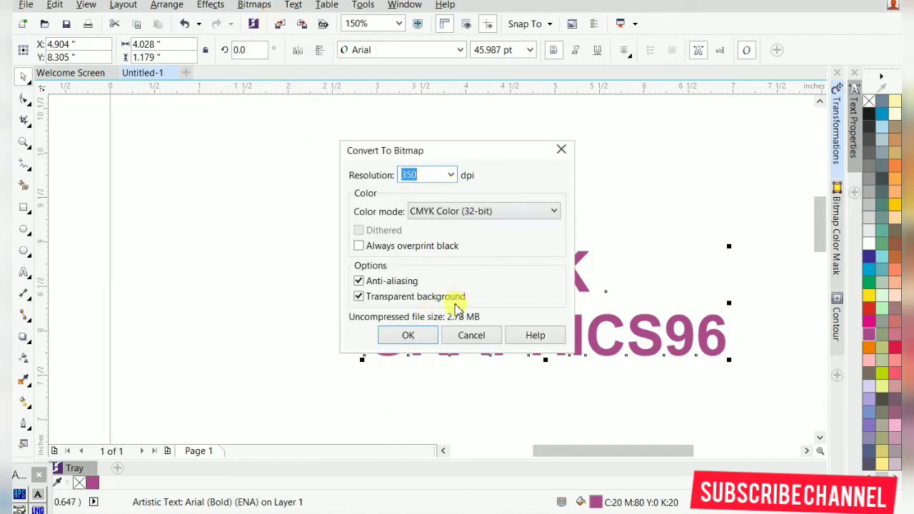
pyautogui.click(417, 338)
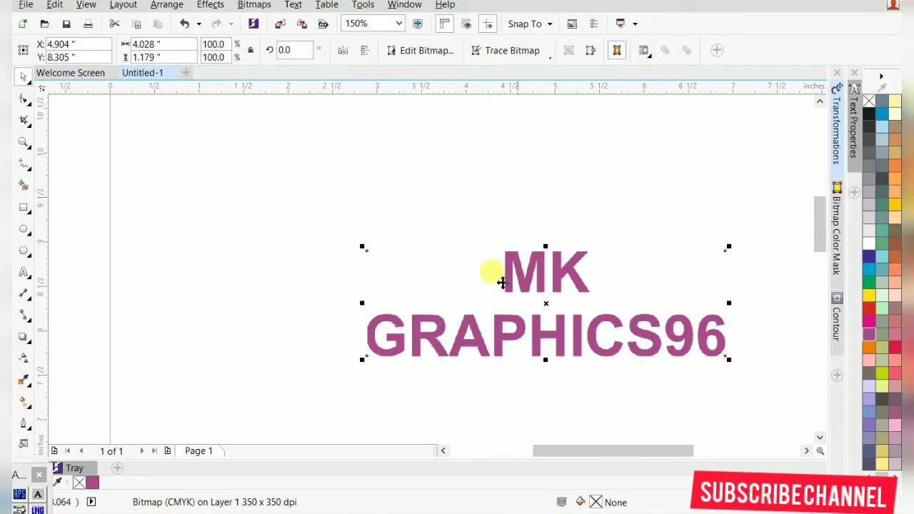
pyautogui.click(257, 6)
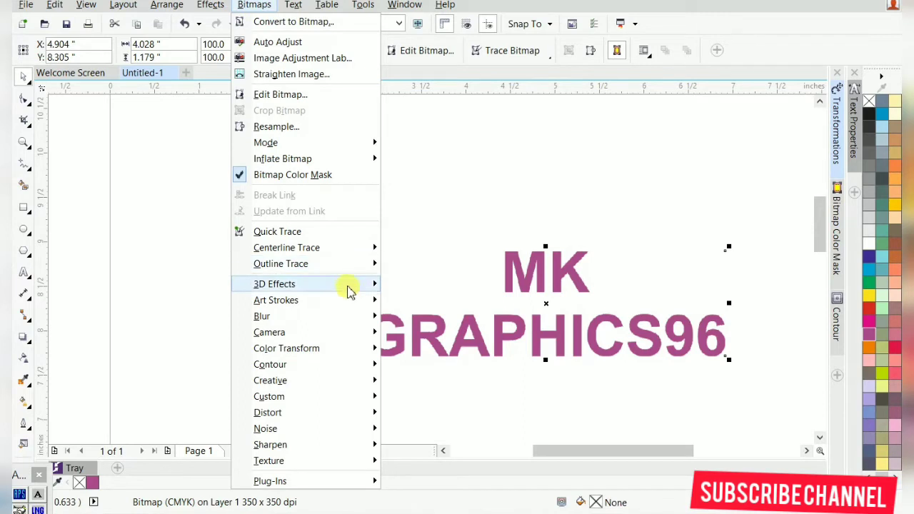
pyautogui.moveTo(269, 461)
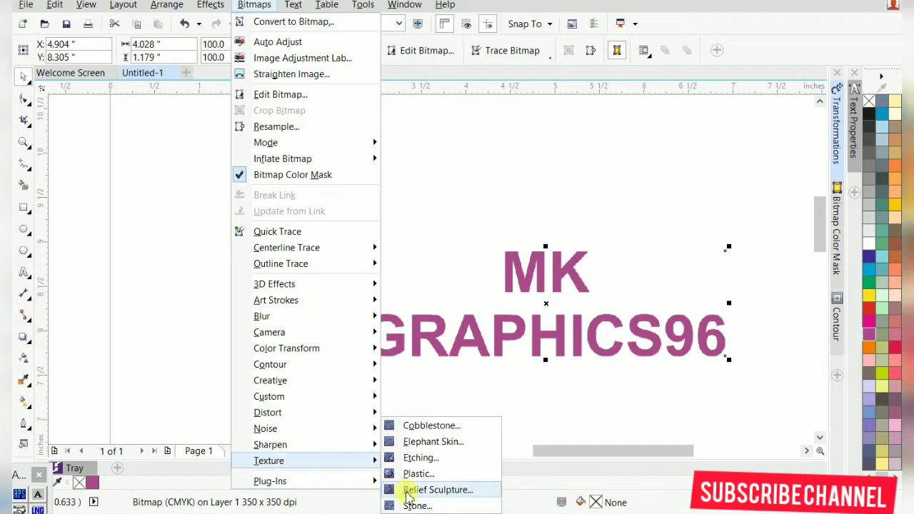
# Apply the Plastic effect with Highlight 90, Depth 62 and Smoothness 95 to the bitmap.
pyautogui.click(456, 474)
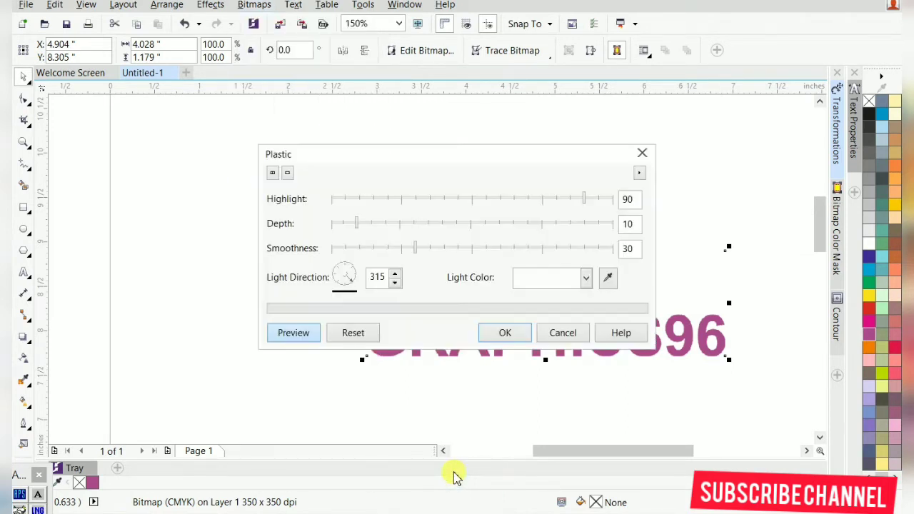
pyautogui.moveTo(529, 151)
pyautogui.mouseDown()
pyautogui.moveTo(483, 127)
pyautogui.moveTo(435, 65)
pyautogui.mouseUp()
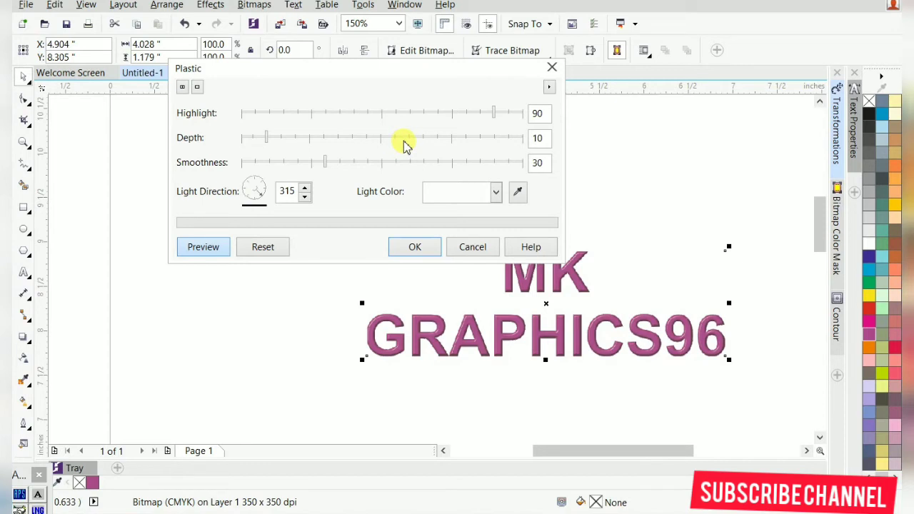
pyautogui.moveTo(404, 143); pyautogui.dragTo(450, 143)
pyautogui.click(422, 163)
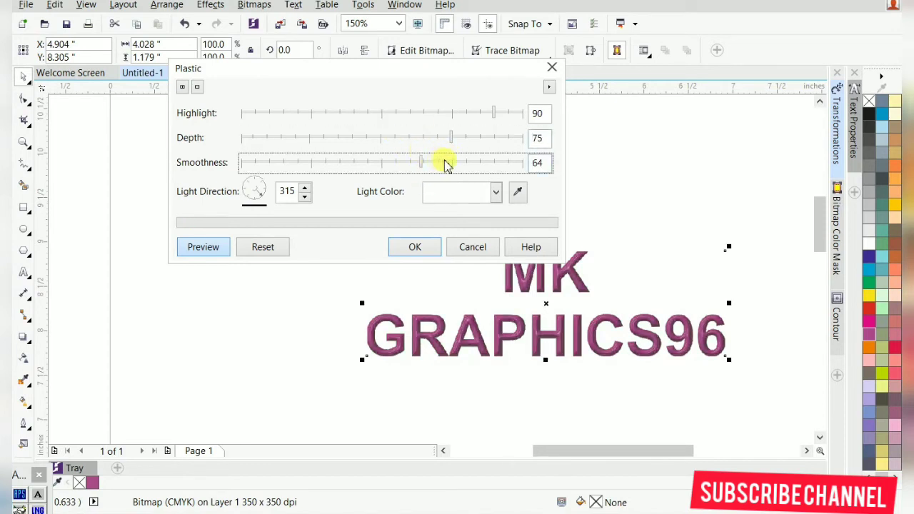
pyautogui.click(445, 163)
pyautogui.click(417, 139)
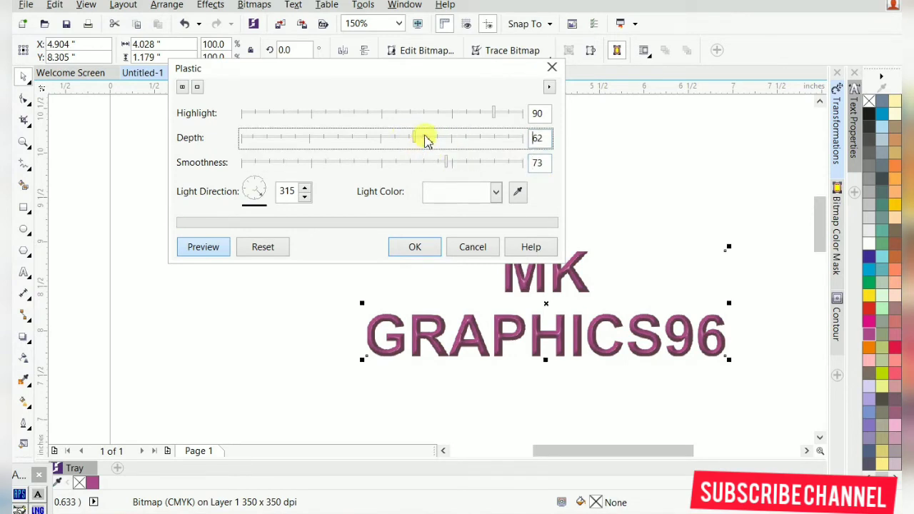
pyautogui.click(427, 115)
pyautogui.click(485, 114)
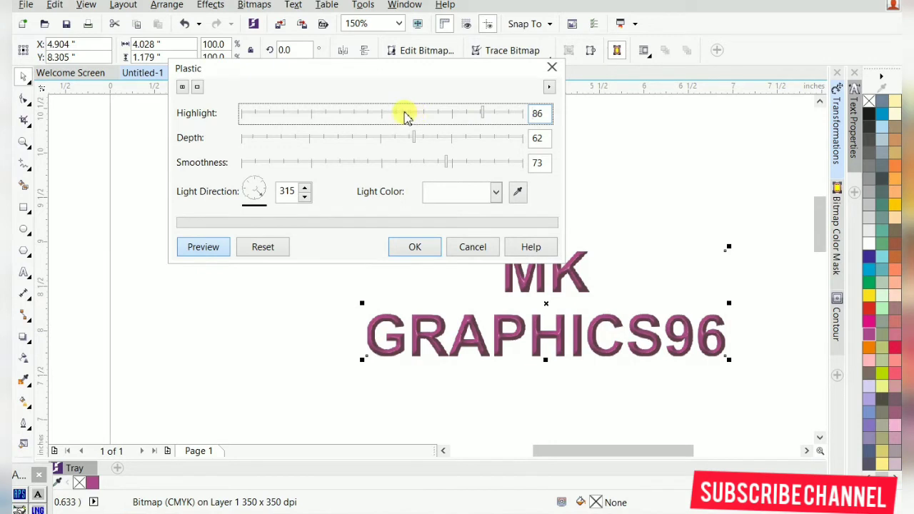
pyautogui.moveTo(402, 117); pyautogui.dragTo(488, 118)
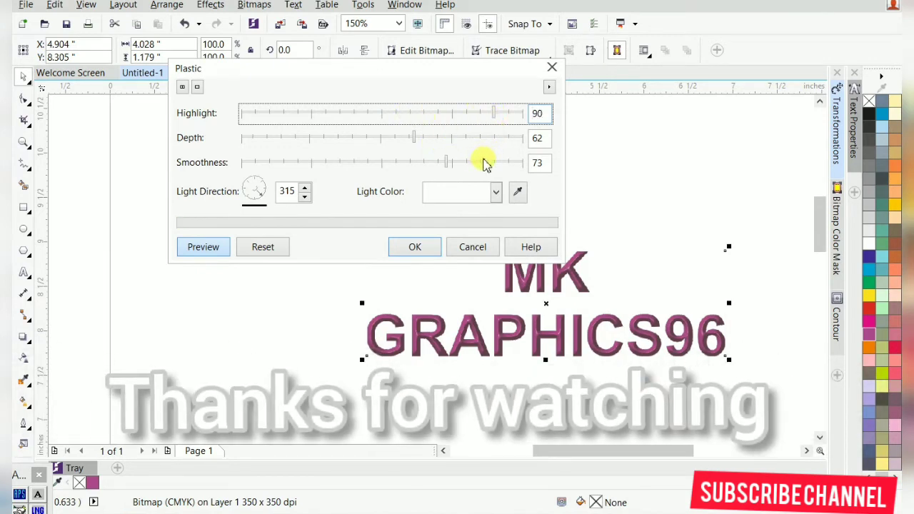
pyautogui.click(485, 164)
pyautogui.click(508, 163)
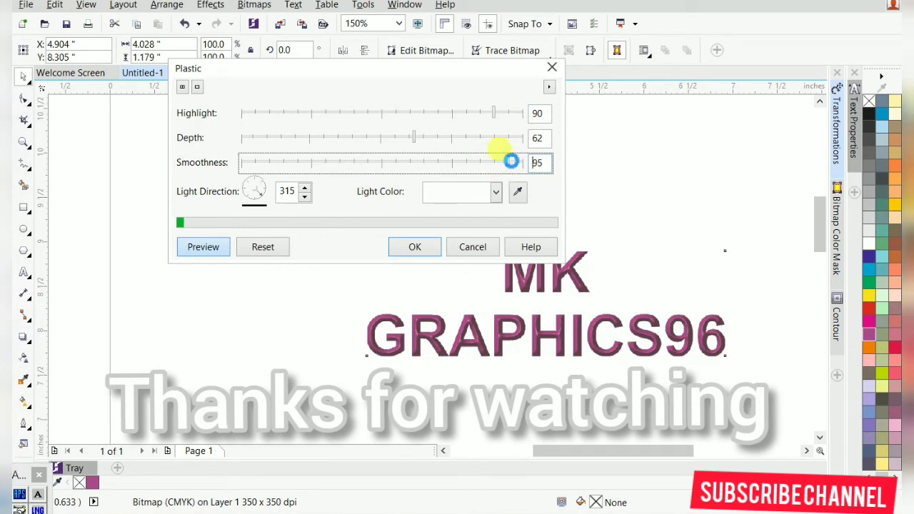
pyautogui.click(434, 251)
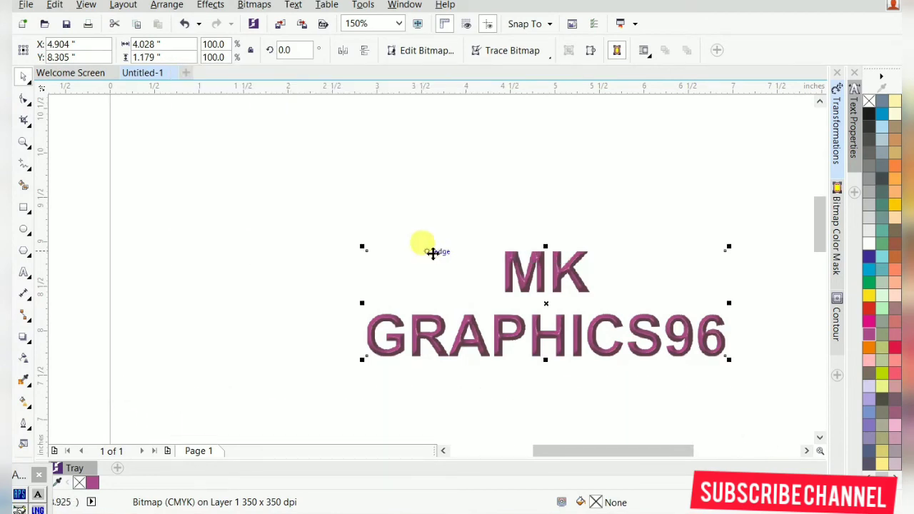
# Zoom in and nudge the glossy bitmap right, then back to the left.
pyautogui.scroll(2, 484, 362)
pyautogui.scroll(2, 483, 364)
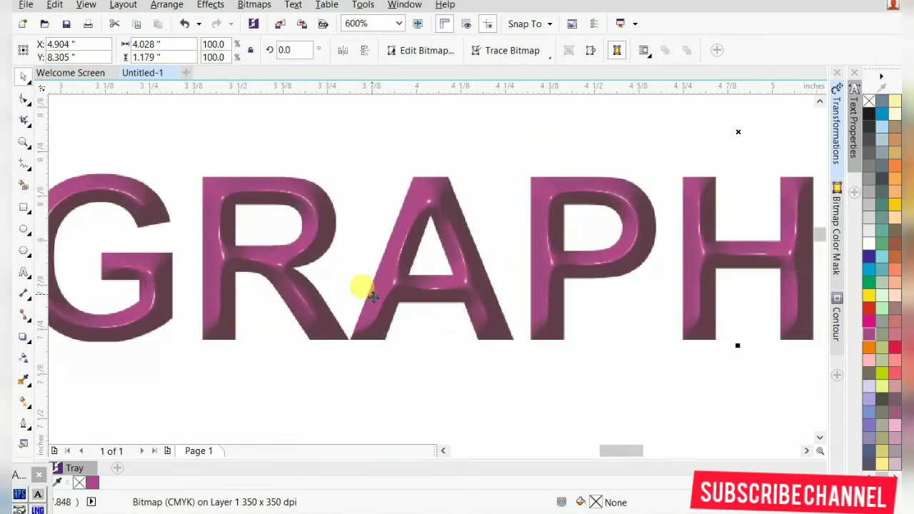
pyautogui.moveTo(320, 304); pyautogui.dragTo(415, 309)
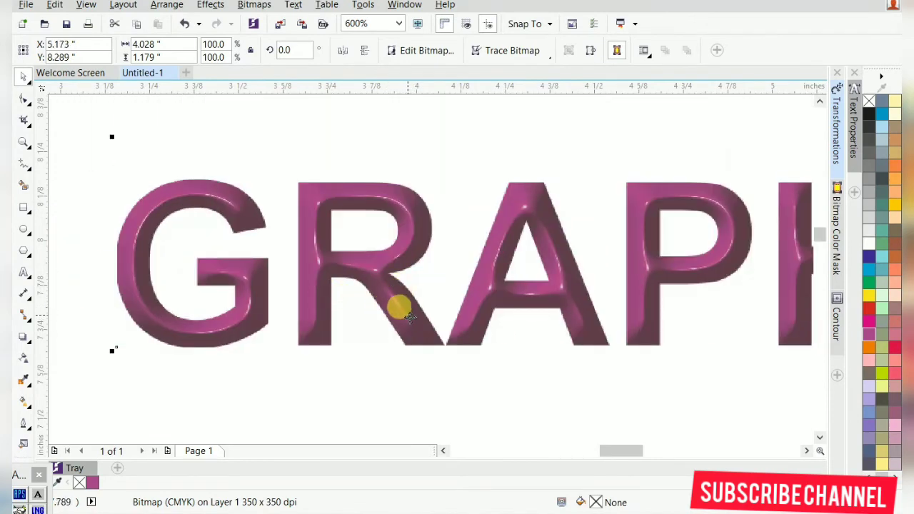
pyautogui.moveTo(398, 306); pyautogui.dragTo(375, 325)
pyautogui.moveTo(526, 298); pyautogui.dragTo(443, 302)
pyautogui.scroll(-2, 471, 291)
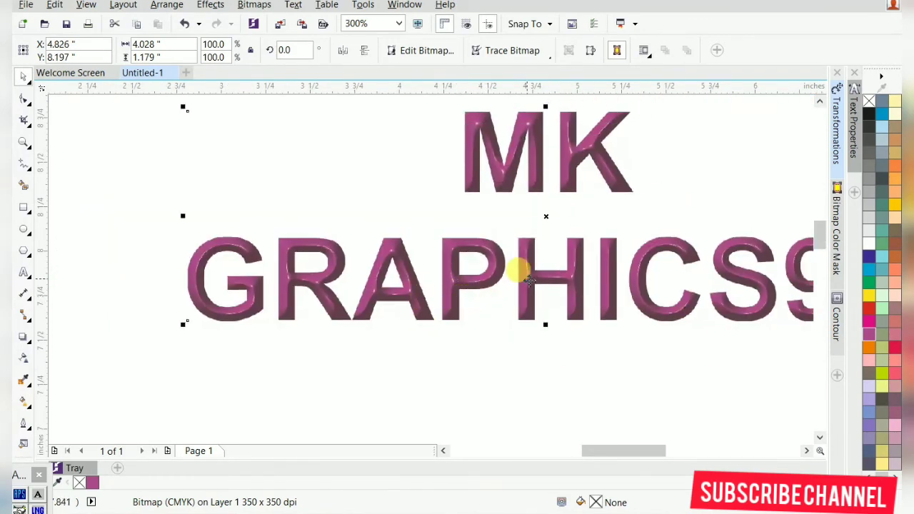
pyautogui.scroll(4, 490, 275)
pyautogui.scroll(-2, 526, 255)
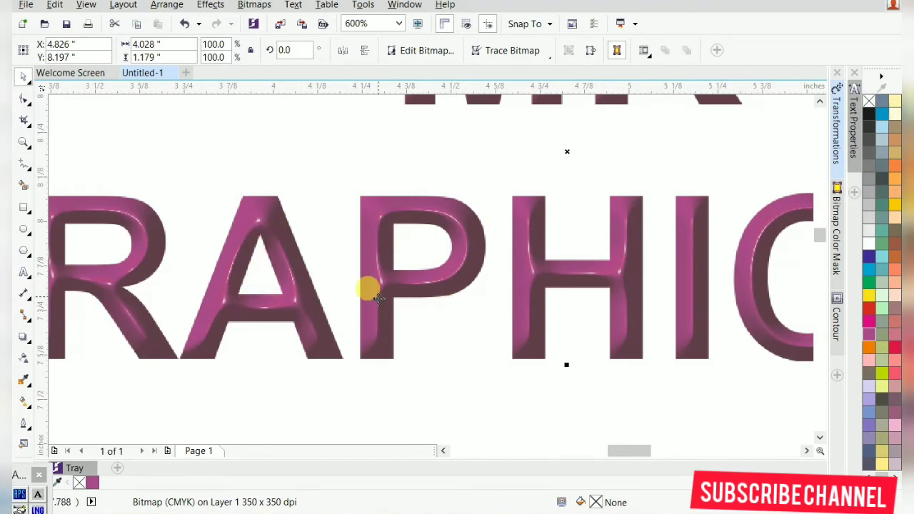
pyautogui.scroll(-2, 377, 299)
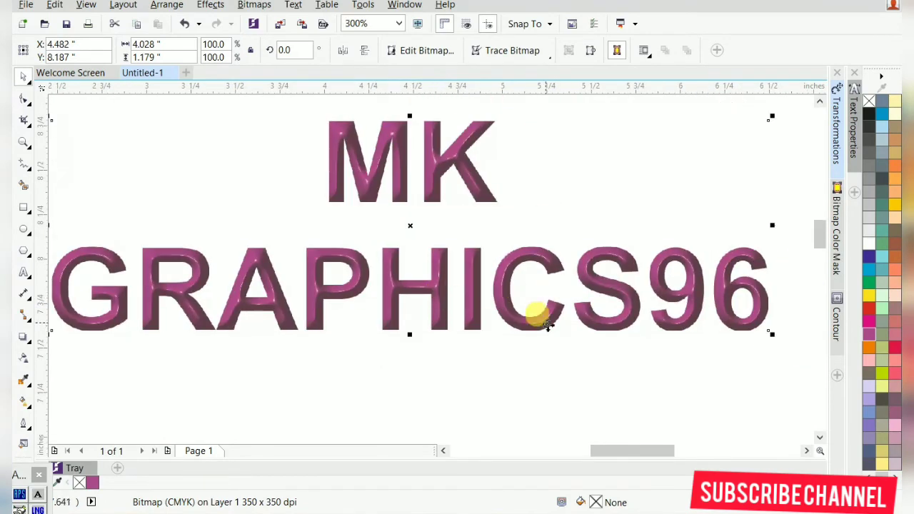
# Reposition the MK GRAPHICS96 bitmap to X 4.958", Y 8.114".
pyautogui.moveTo(536, 310); pyautogui.dragTo(586, 343)
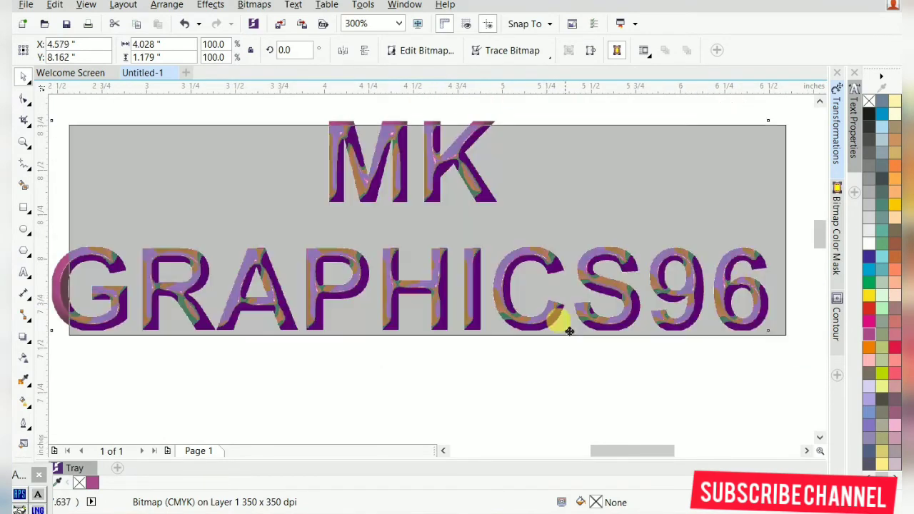
pyautogui.scroll(-2, 550, 346)
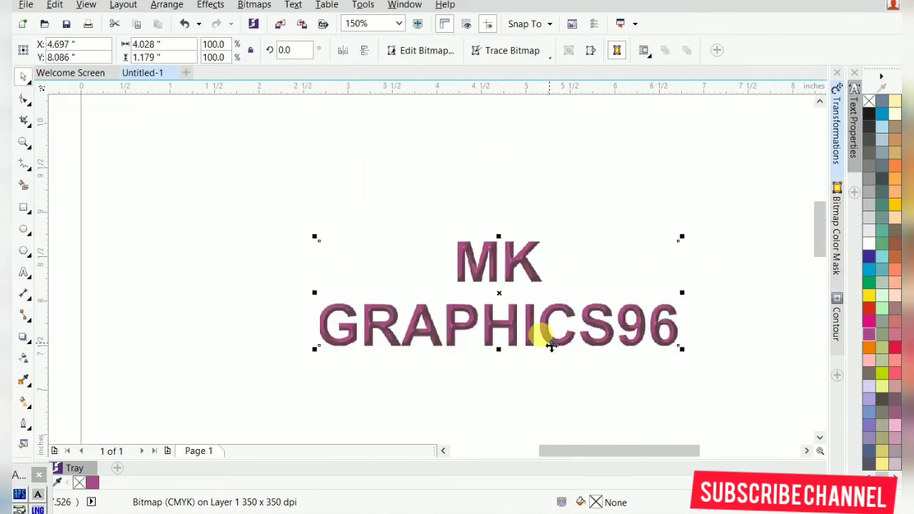
pyautogui.scroll(2, 551, 346)
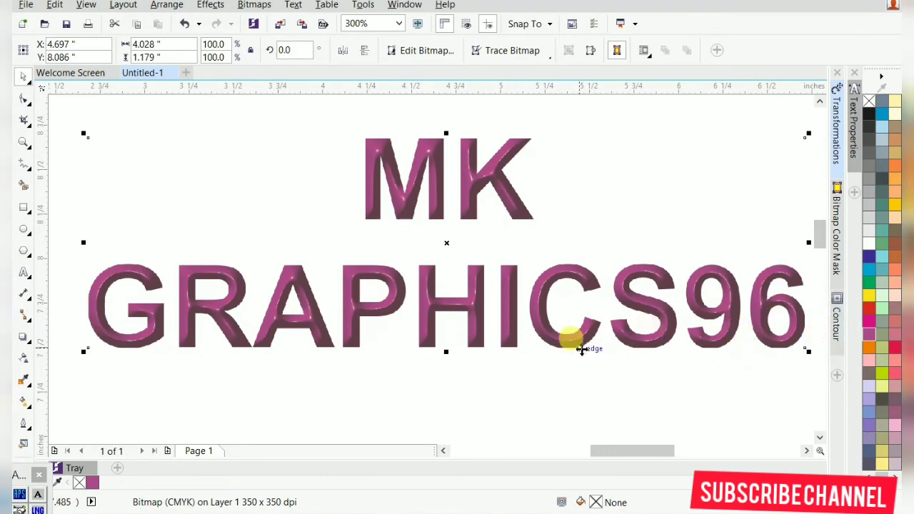
pyautogui.scroll(1, 581, 350)
pyautogui.scroll(1, 406, 313)
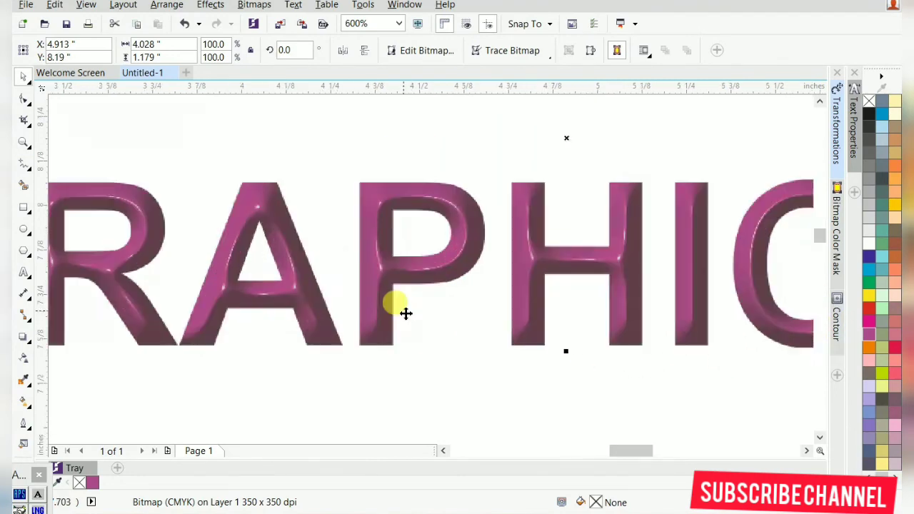
pyautogui.scroll(1, 428, 319)
pyautogui.scroll(-1, 606, 329)
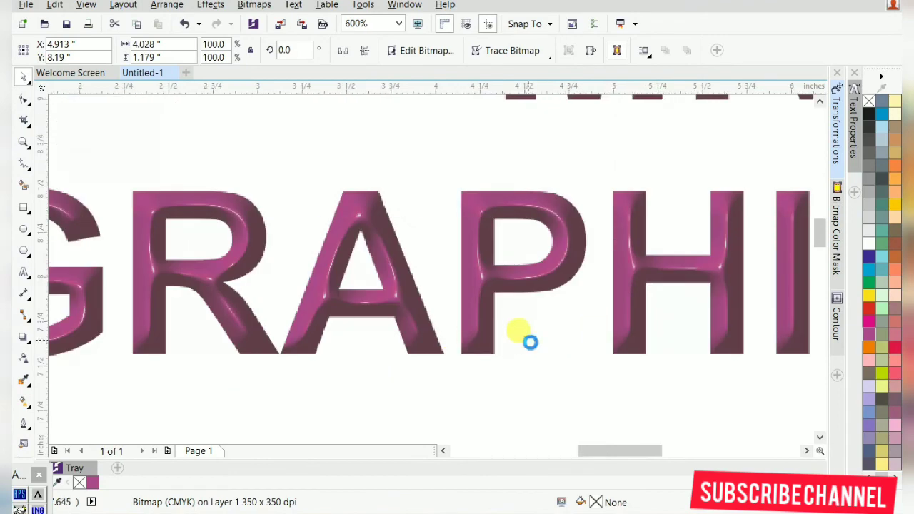
pyautogui.scroll(-1, 530, 342)
pyautogui.moveTo(510, 336); pyautogui.dragTo(524, 313)
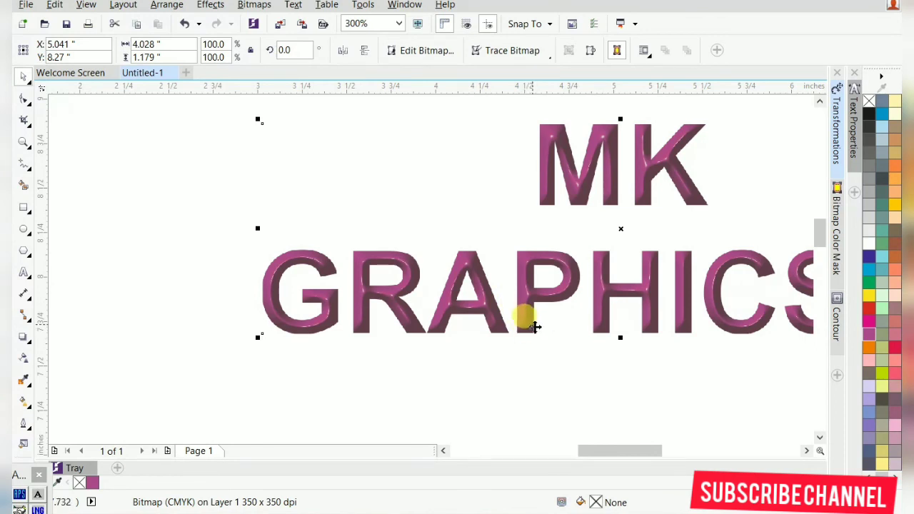
pyautogui.moveTo(538, 326); pyautogui.dragTo(522, 354)
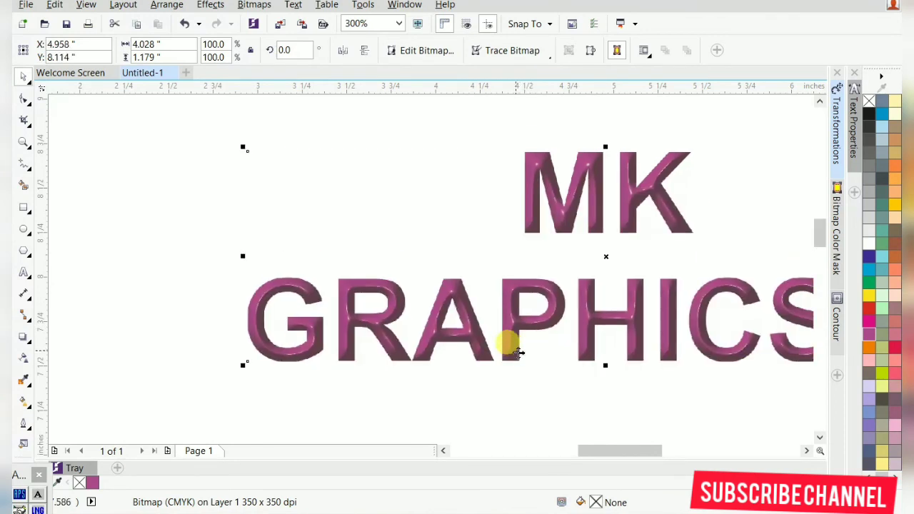